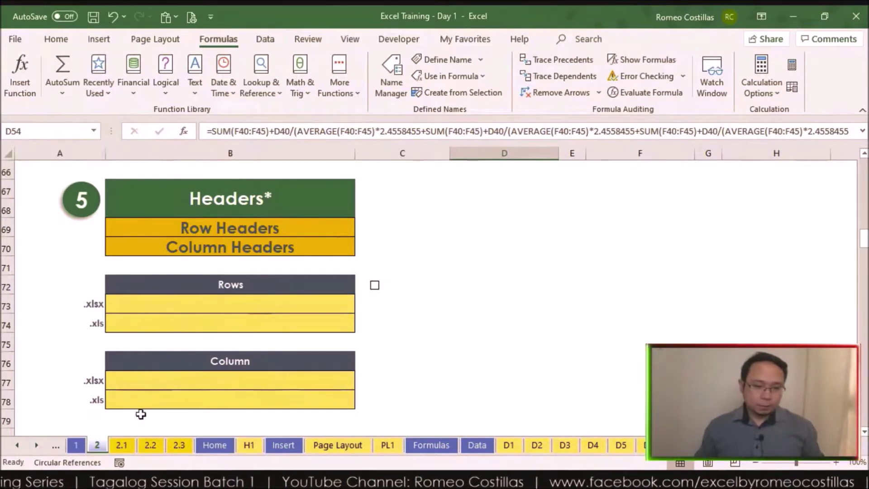
On sheet 2.1, delete the word 'Group' from C3 and return to cell A1
left_click(121, 446)
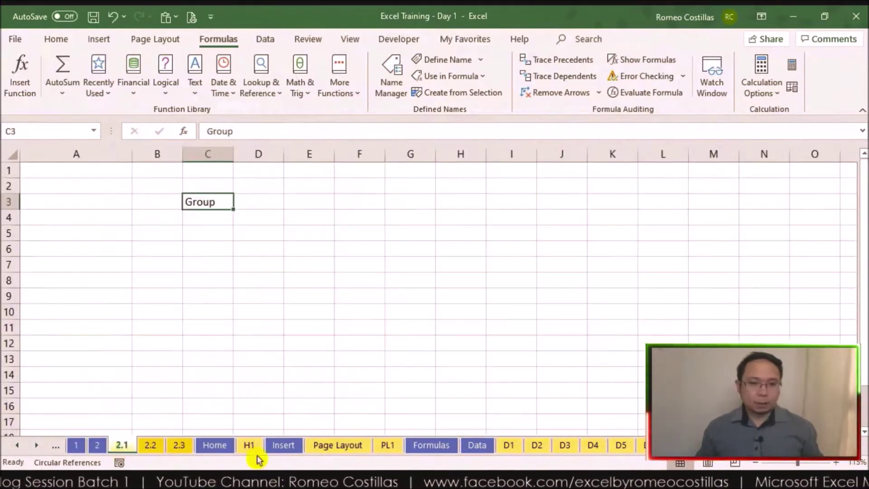
key("Delete")
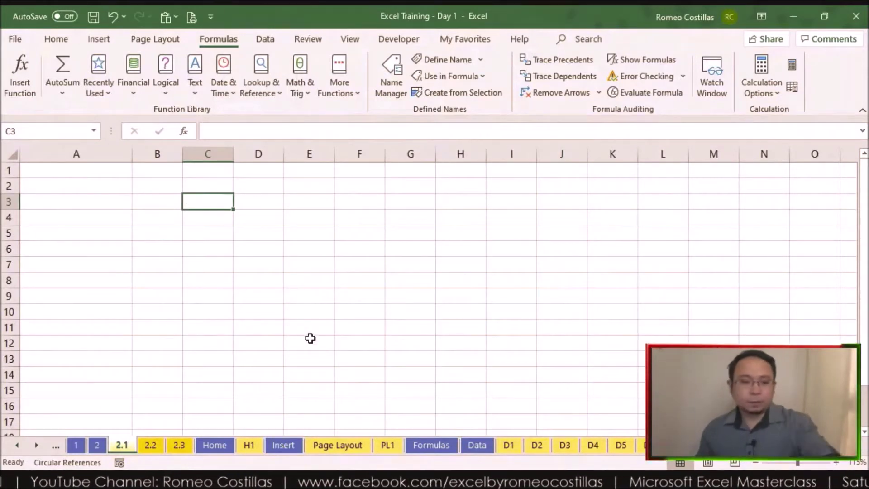
left_click(344, 308)
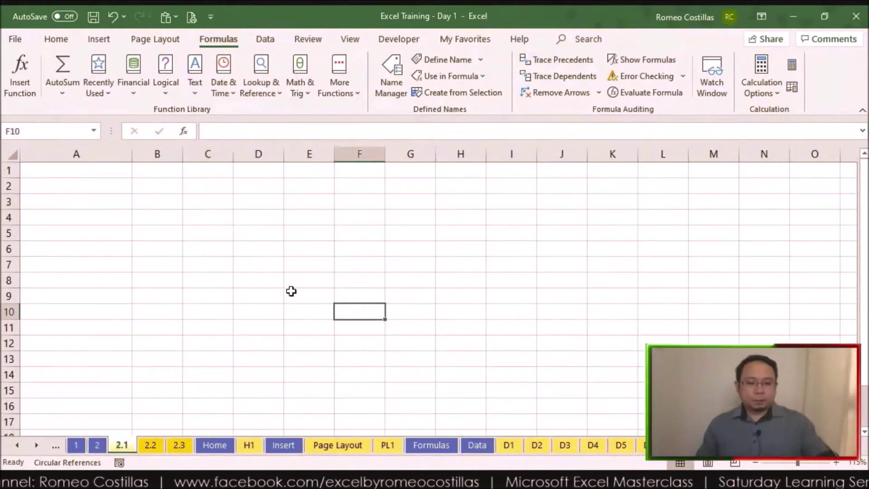
scroll(291, 291, "up", 2)
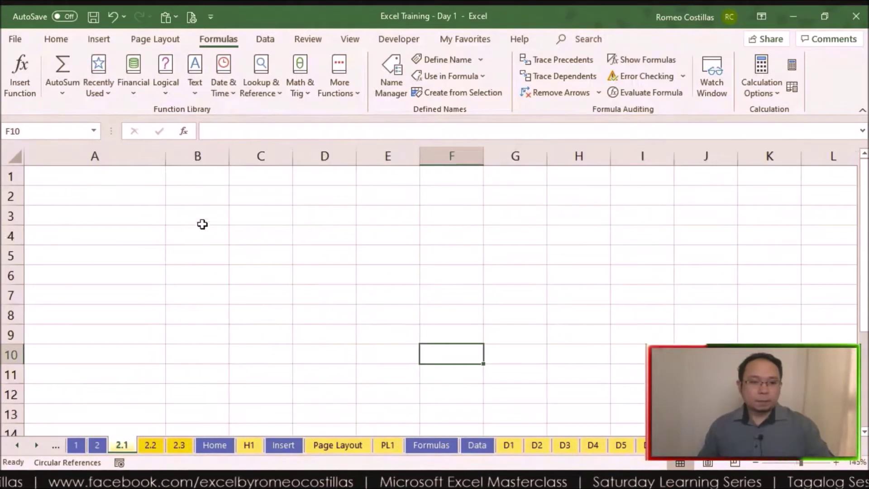
left_click(136, 171)
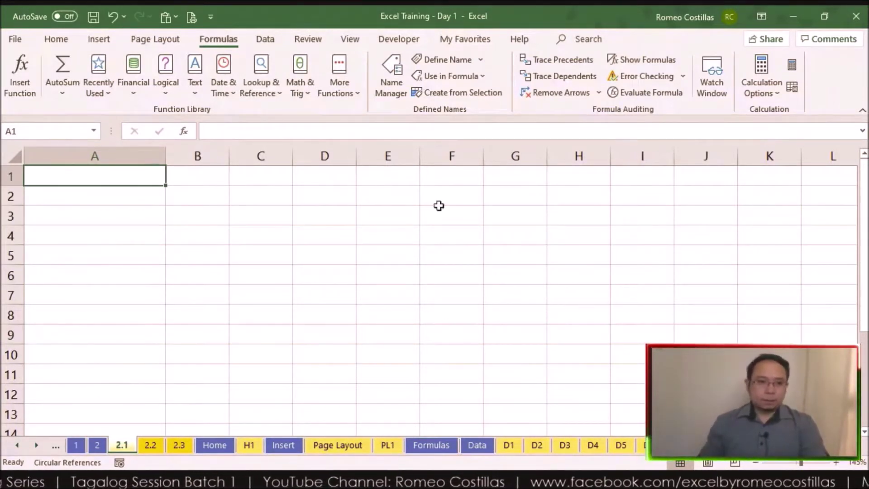
Give the whole of column A on sheet 2.1 a yellow fill
left_click(57, 38)
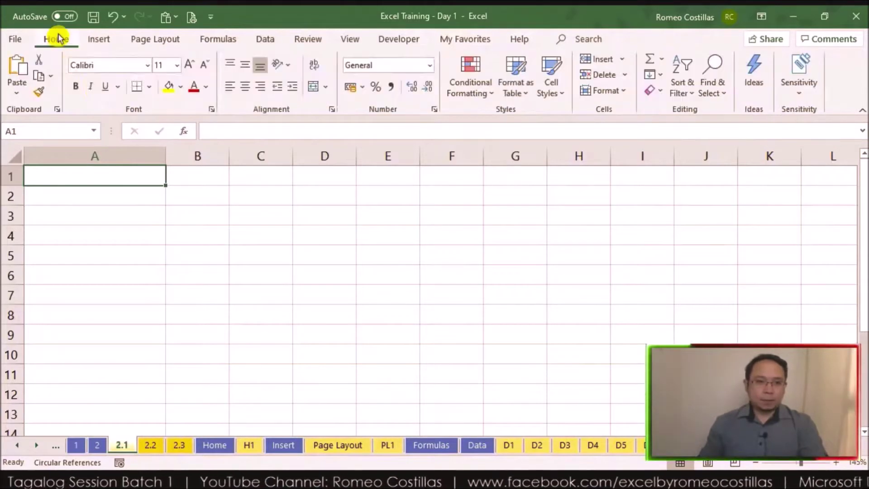
left_click(130, 149)
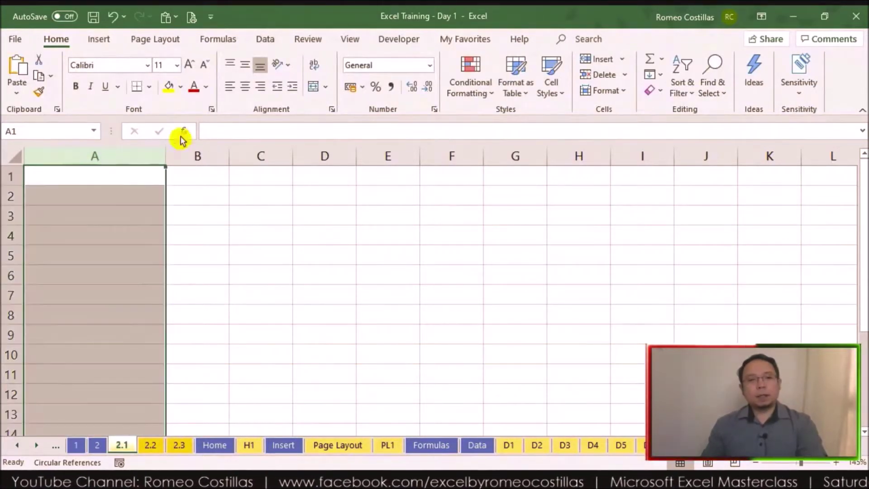
left_click(169, 87)
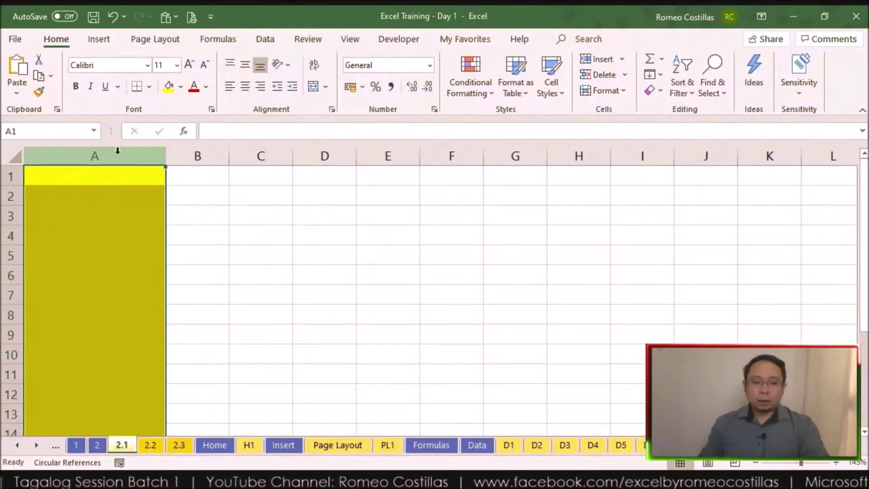
left_click(10, 176)
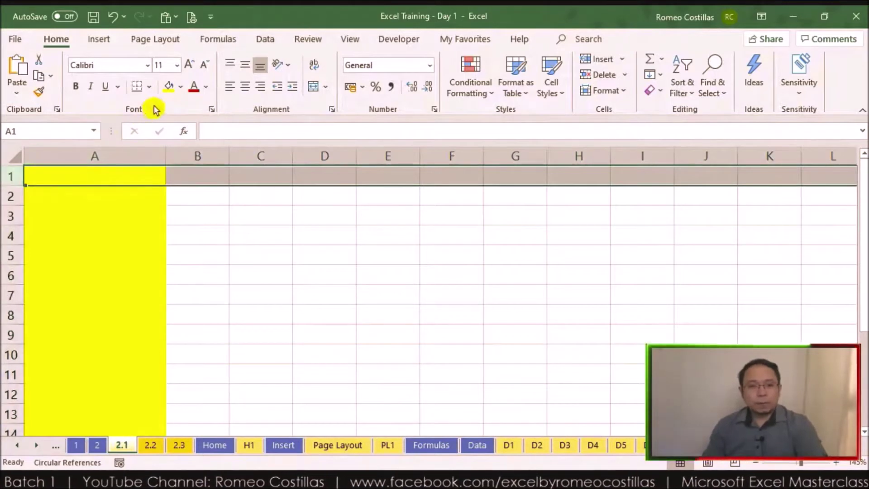
Fill row 1 with yellow, then jump to the last row of column A
left_click(170, 87)
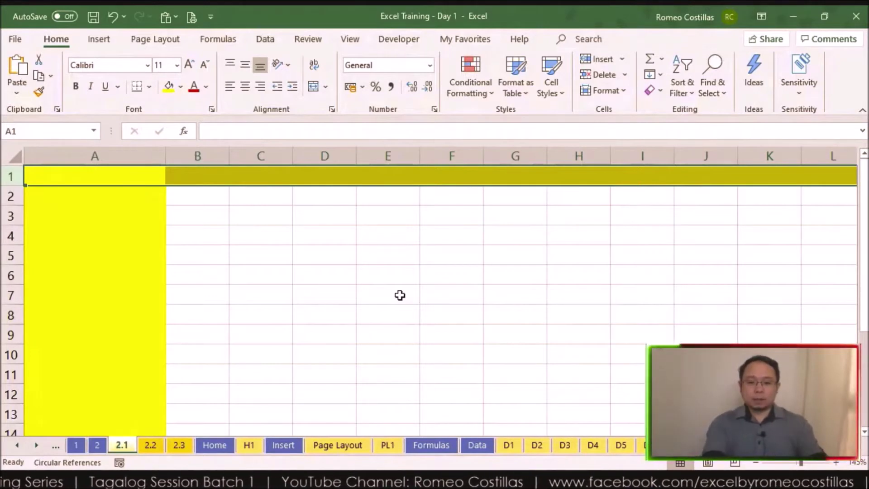
key("ctrl+Home")
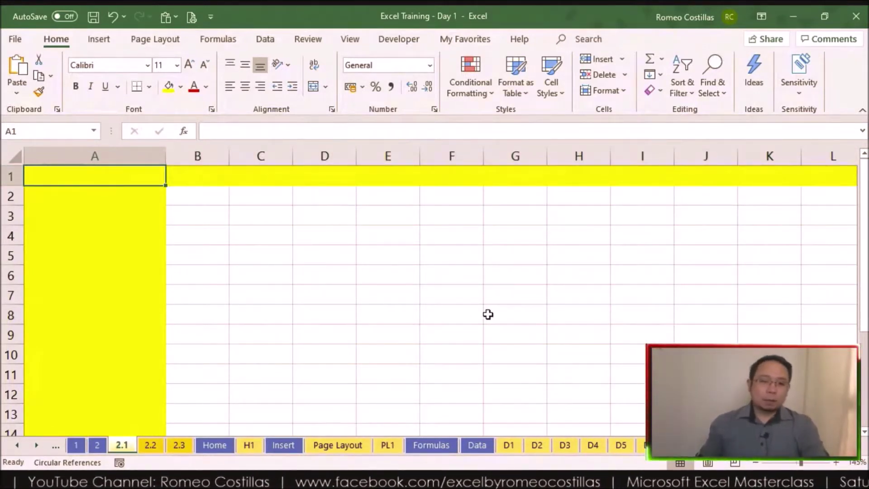
left_click(124, 154)
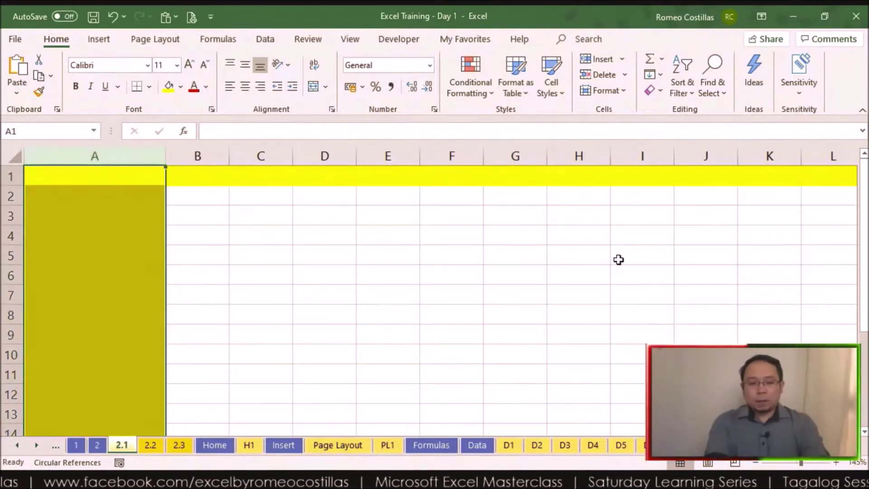
key("ctrl+Down")
Bring row 1048576 into view at the bottom of yellow column A
scroll(521, 308, "down", 3)
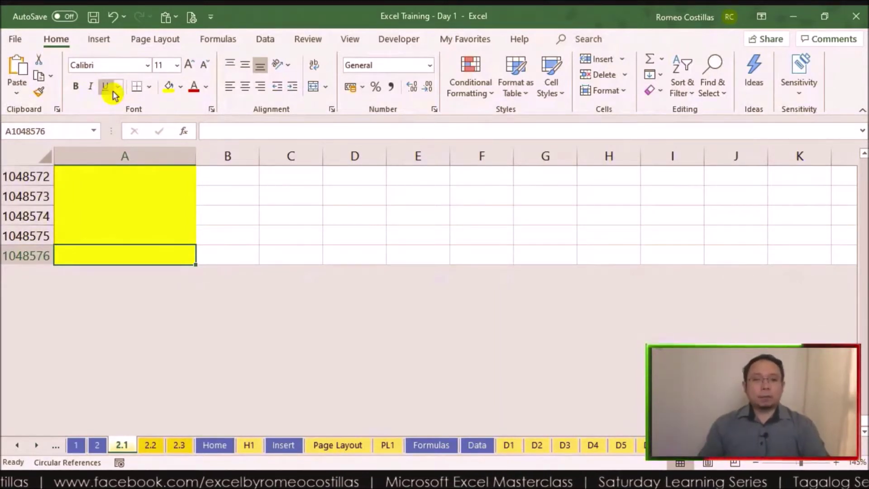
left_click(284, 238)
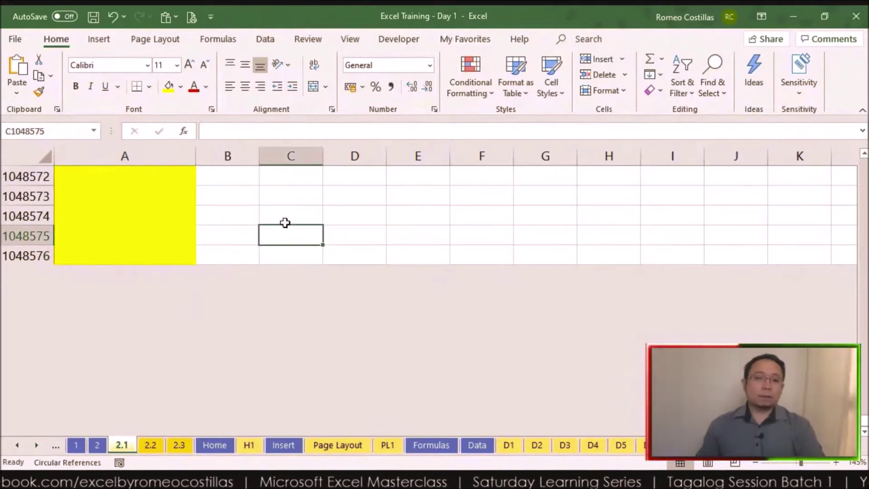
Fill column B yellow alongside column A and resize column B to match column A's width
left_click_drag(183, 155, 229, 155)
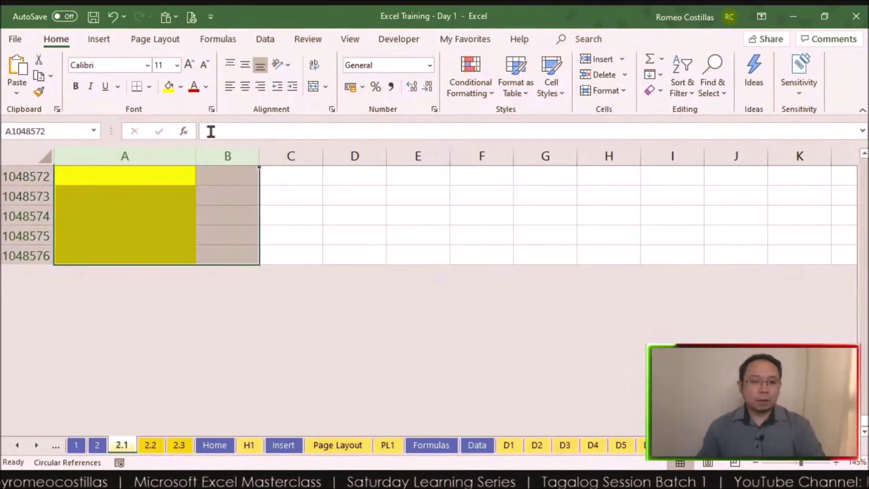
left_click(168, 86)
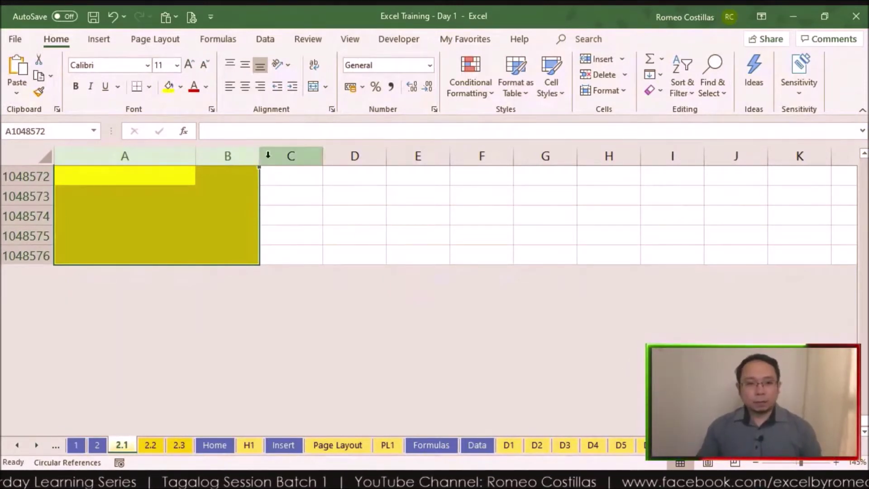
left_click_drag(260, 156, 295, 156)
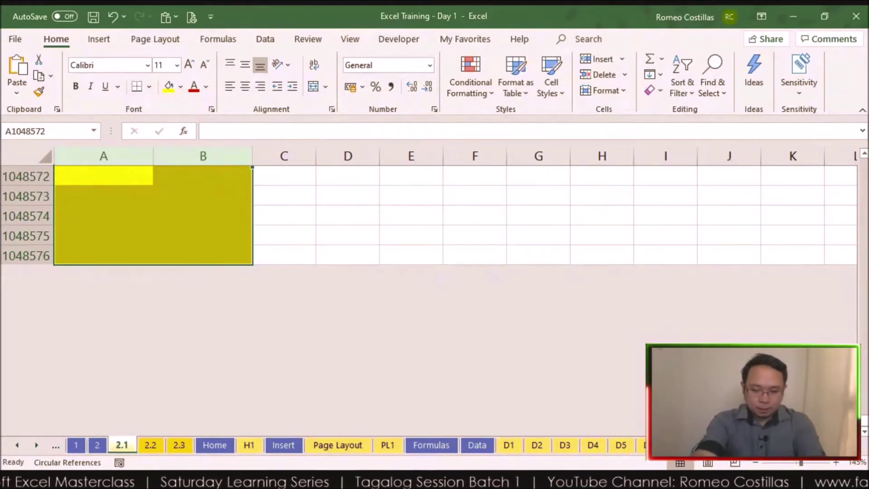
key("ctrl+Home")
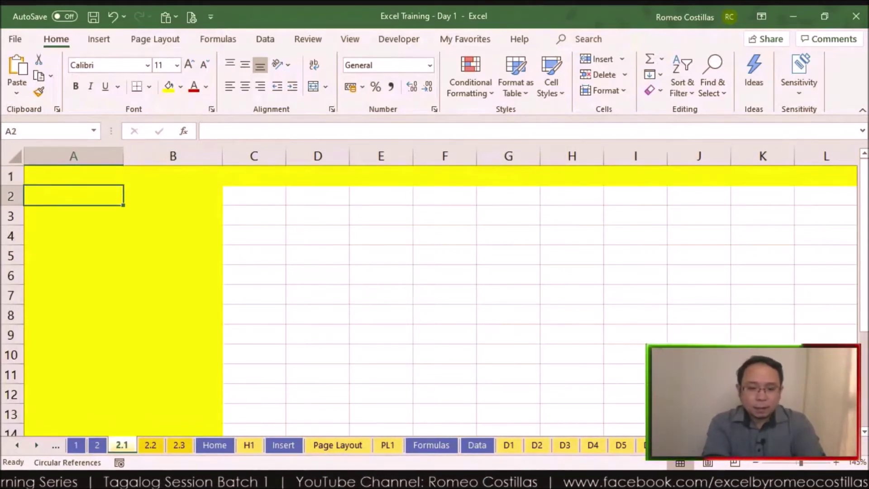
Enter 1 in A1 and fill it across all 16384 cells of row 1 with Ctrl+R
key("Down")
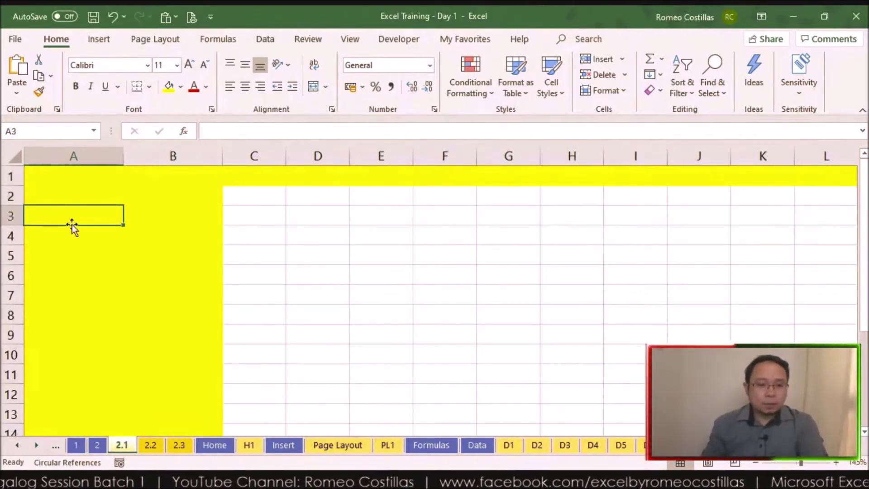
left_click(13, 177)
left_click(78, 178)
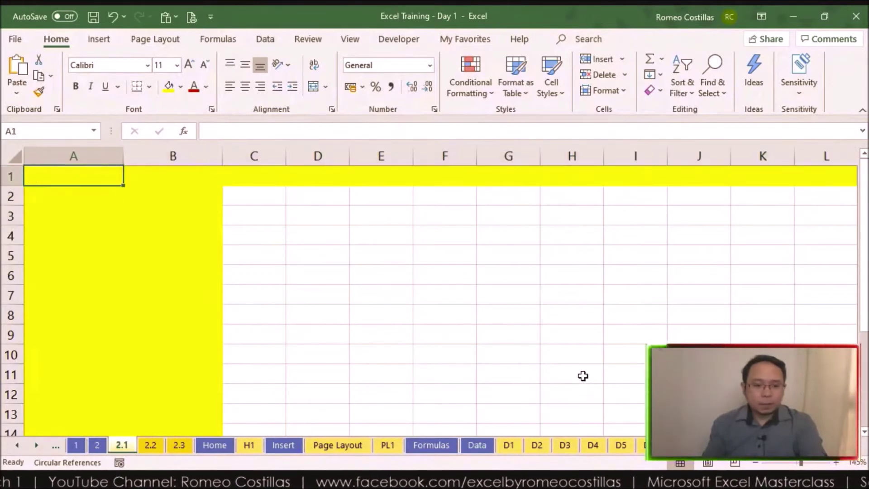
type("2")
key("BackSpace")
type("1")
key("Return")
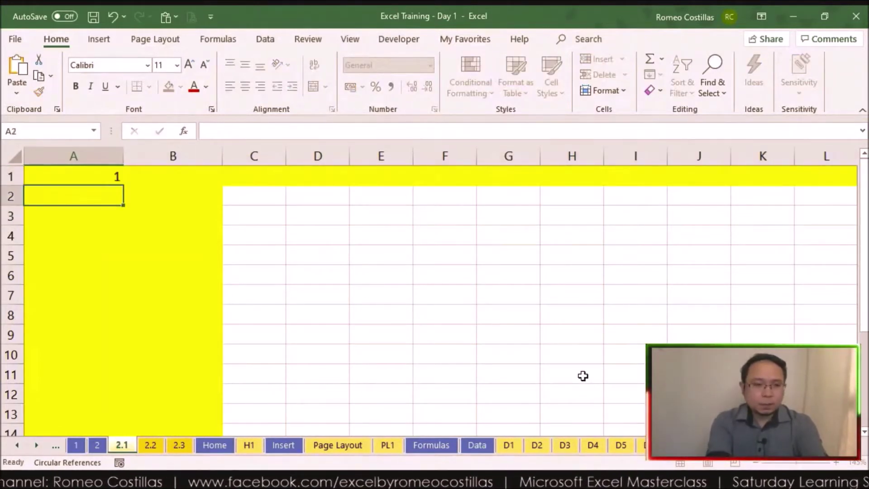
key("Up")
key("shift+space")
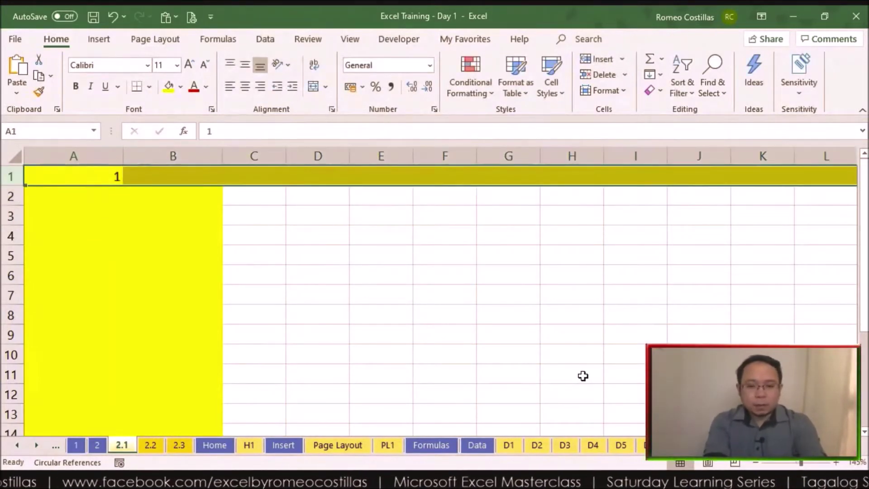
key("ctrl+r")
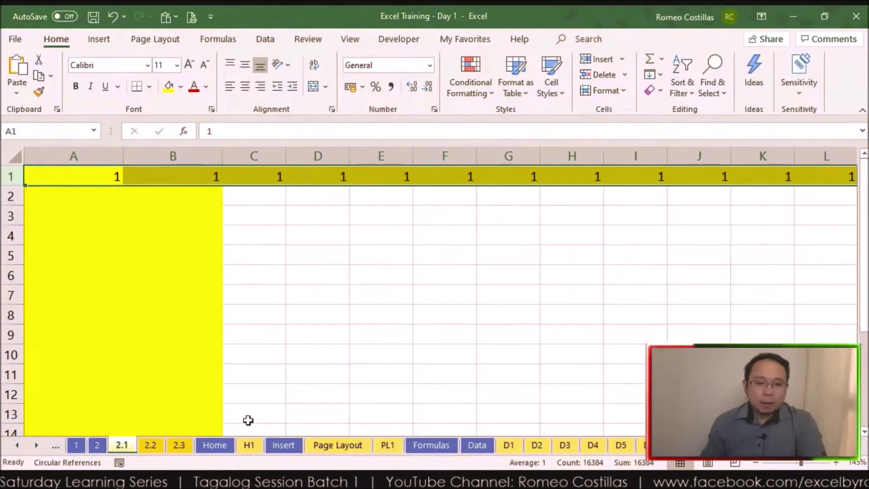
left_click(151, 445)
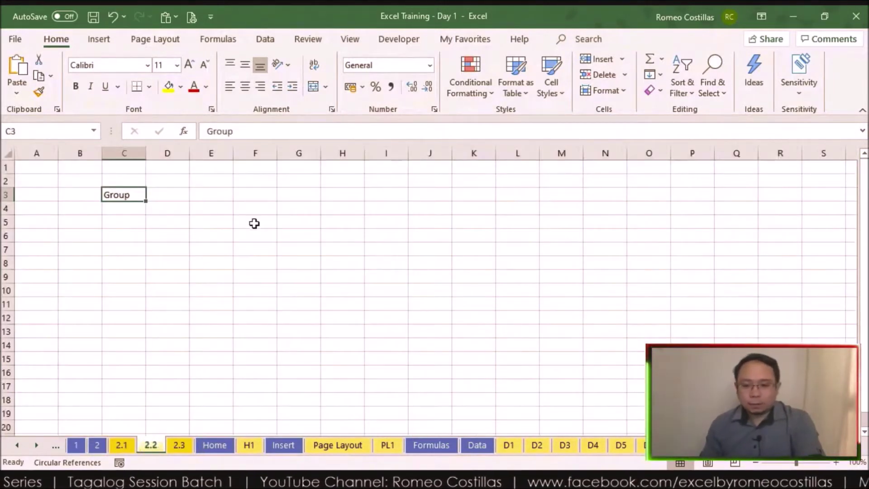
key("Delete")
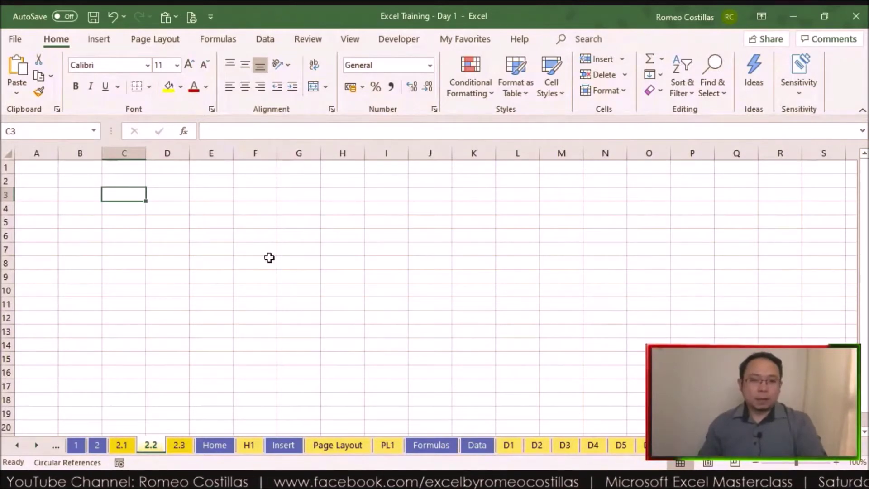
scroll(270, 258, "up", 1, "ctrl")
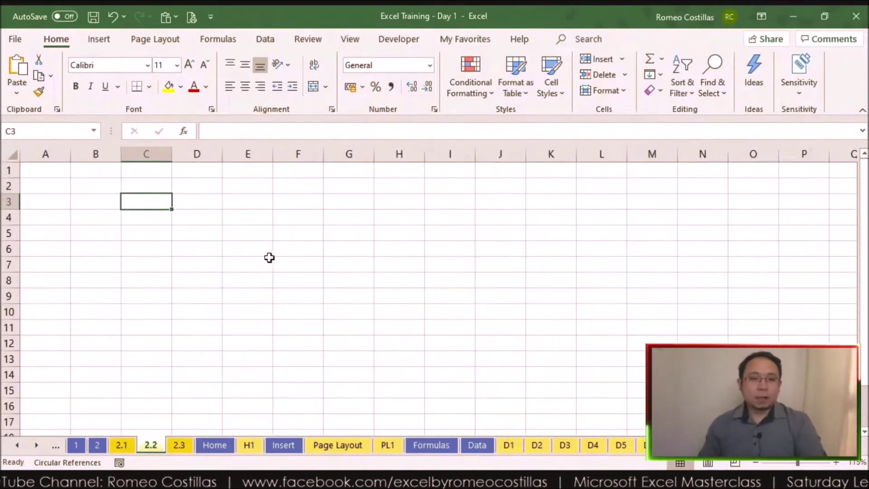
left_click(609, 152)
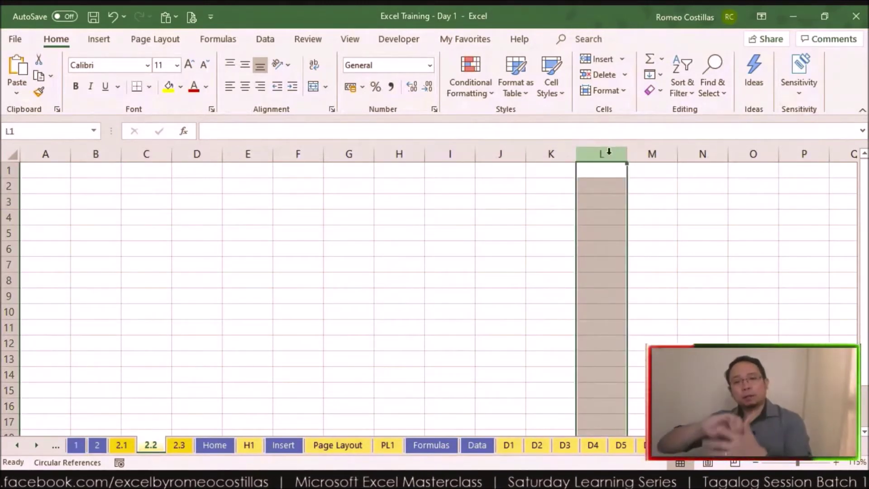
left_click(563, 202)
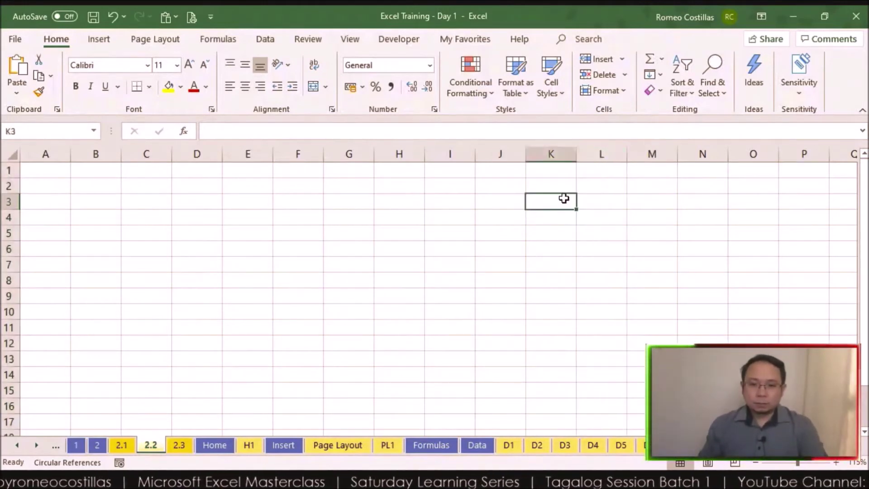
left_click(604, 150)
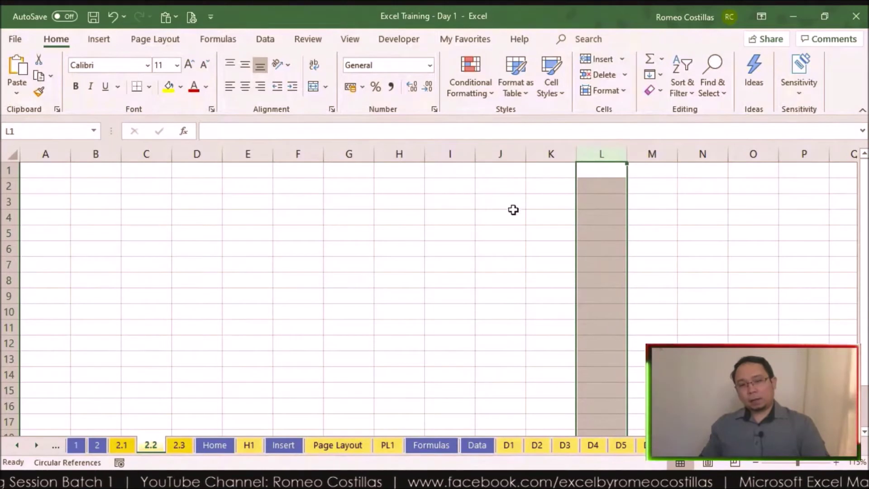
left_click_drag(43, 166, 503, 421)
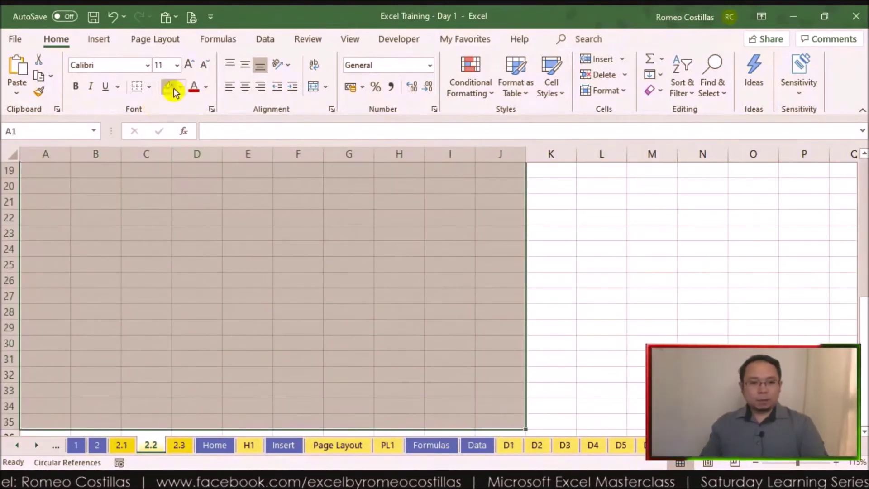
Apply a yellow fill to the A1:J35 work area on sheet 2.2
left_click(171, 89)
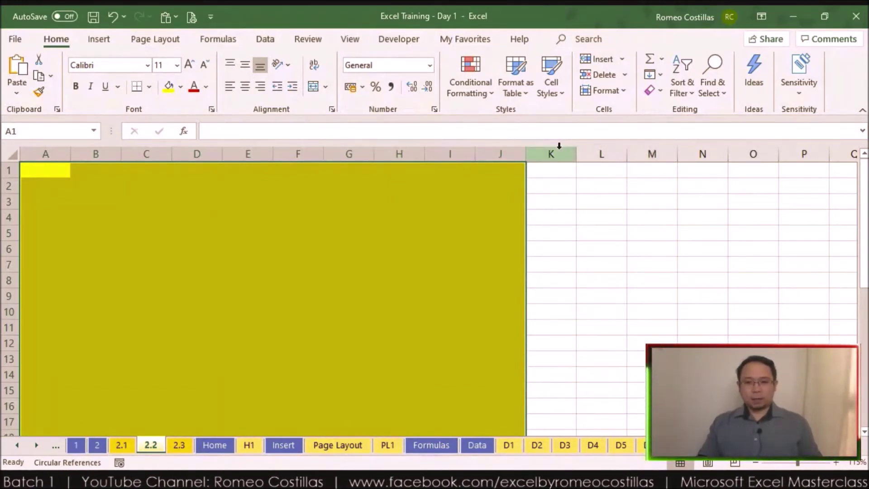
left_click(652, 153)
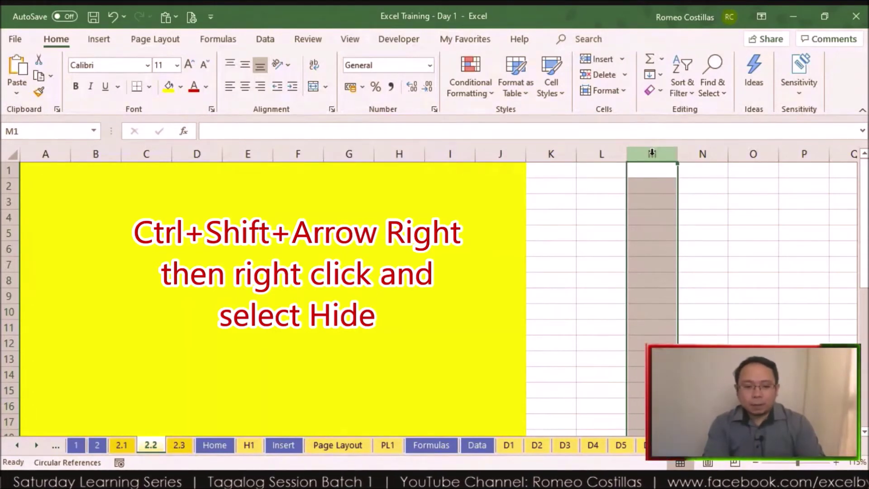
Hide columns M through XFD so sheet 2.2 ends at column L
key("ctrl+shift+Right")
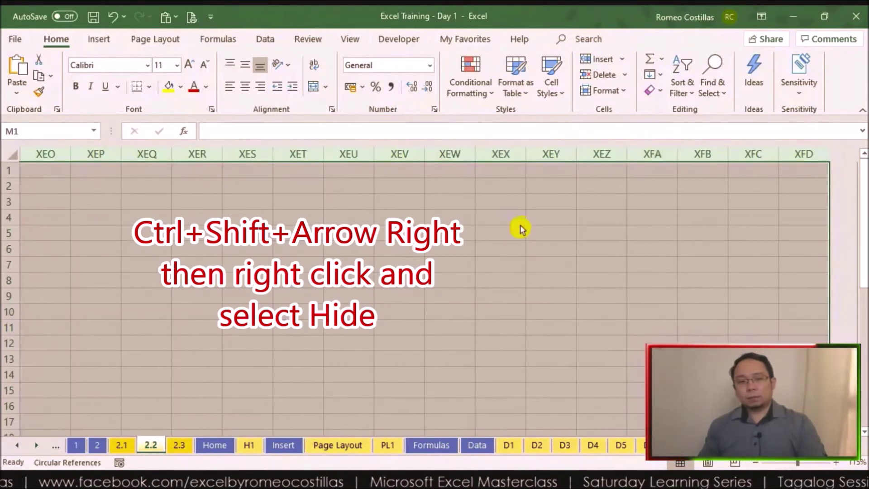
key("ctrl+0")
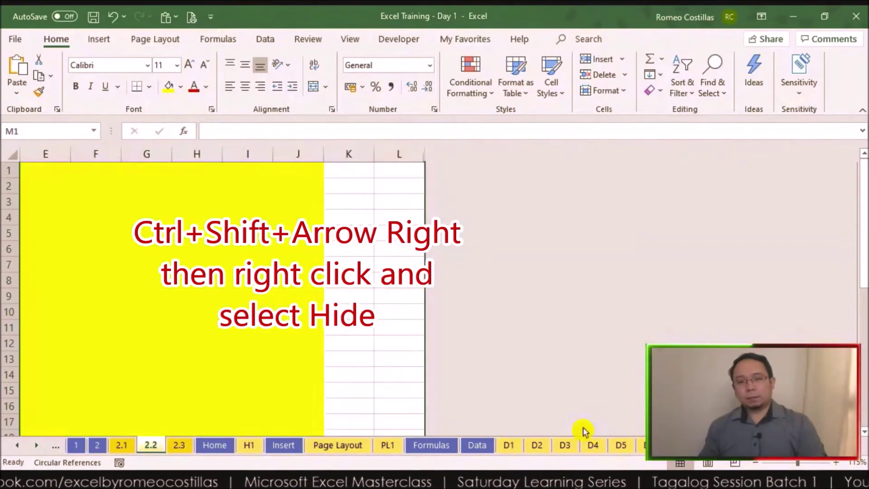
scroll(624, 324, "left", 2)
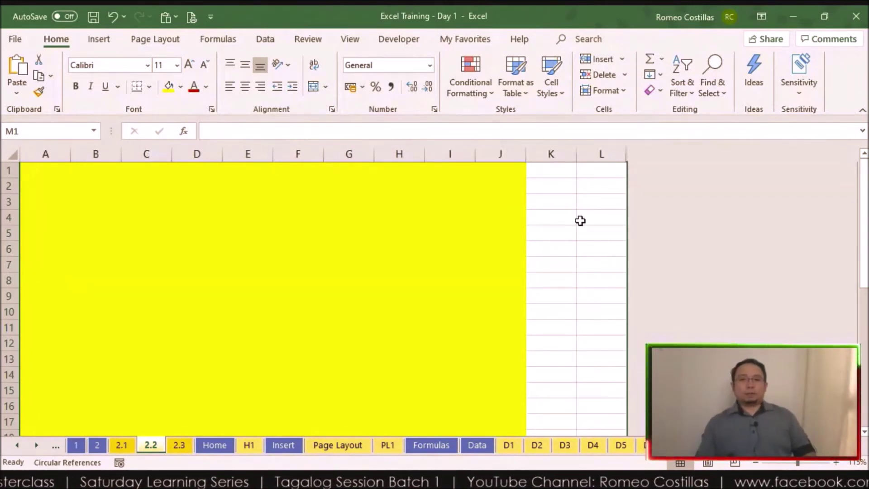
left_click(601, 182)
scroll(477, 285, "down", 11)
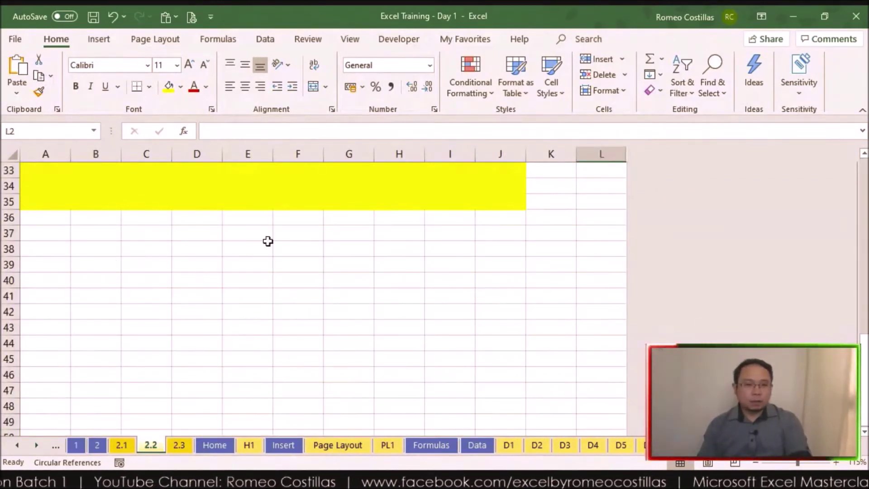
Select rows 38 through the last row of sheet 2.2 so they can be hidden
left_click(9, 249)
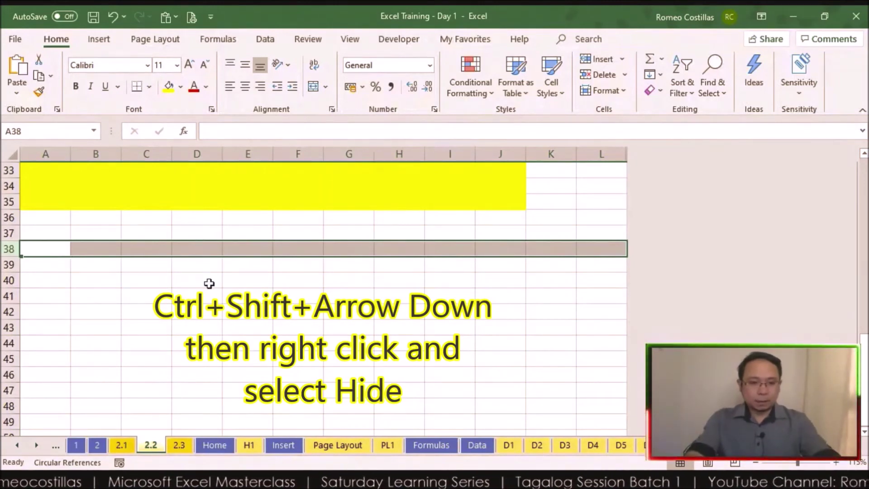
key("ctrl+shift+Down")
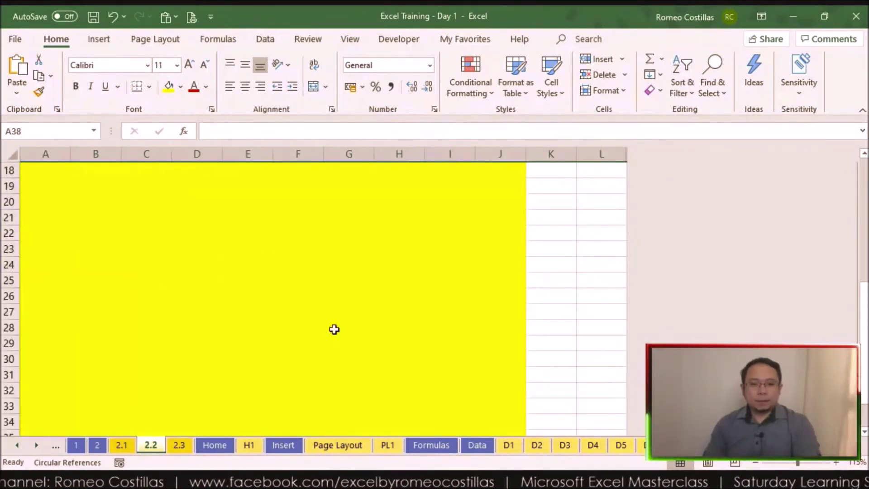
Insert a new column at K in the yellow work area of sheet 2.2
scroll(334, 330, "up", 4)
scroll(332, 325, "down", 3, "ctrl")
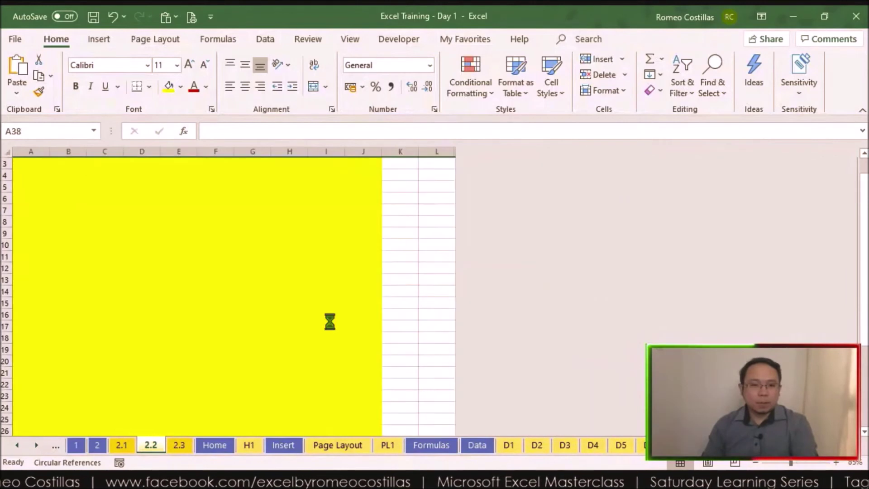
scroll(329, 323, "down", 3, "ctrl")
scroll(329, 324, "up", 1, "ctrl")
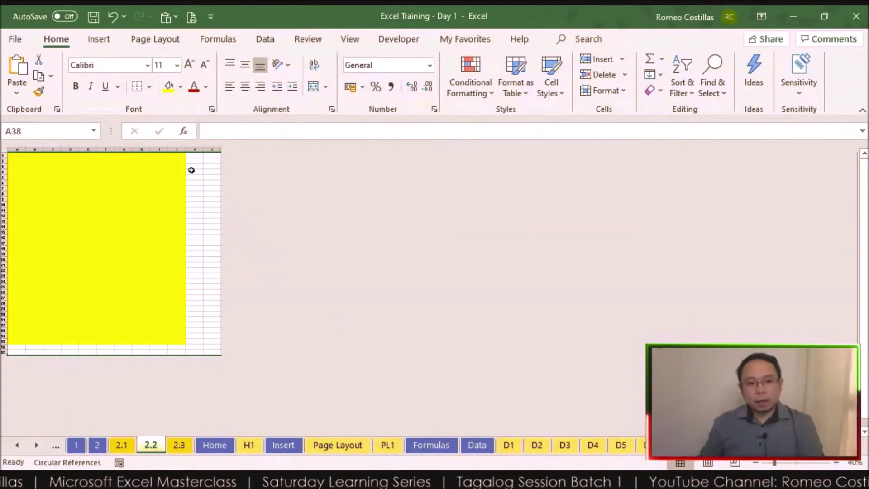
scroll(357, 321, "up", 3, "ctrl")
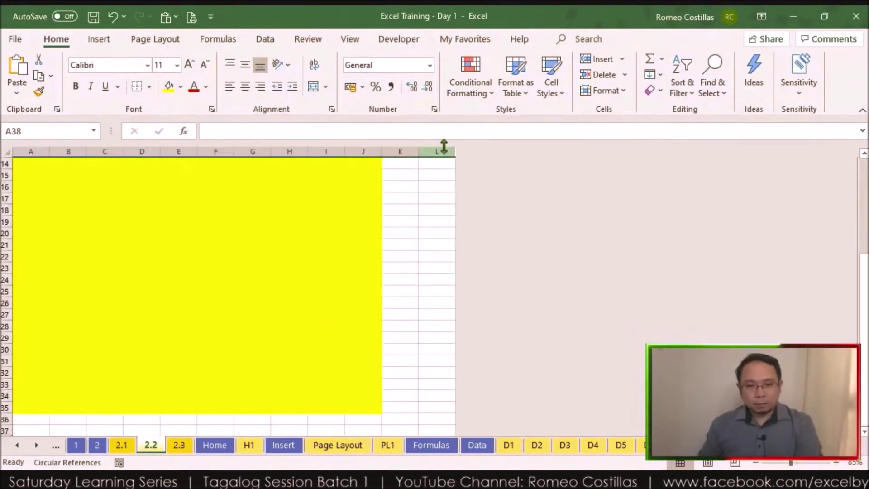
left_click(406, 147)
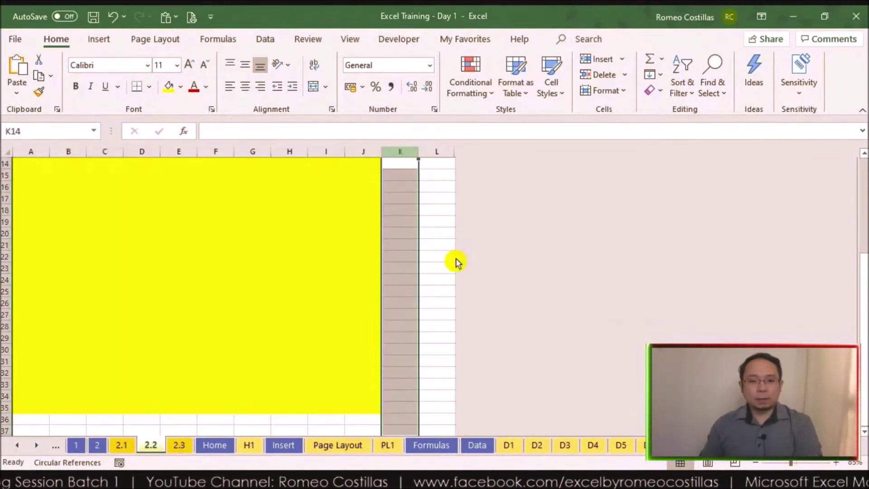
key("ctrl+plus")
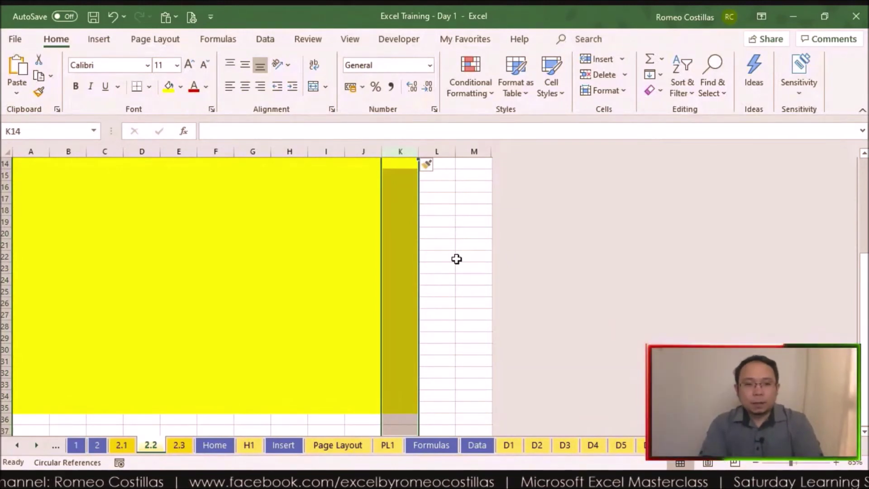
Test Ctrl+arrow jumps between A1, A37, M37 and M1, then return to sheet 2
key("ctrl+Home")
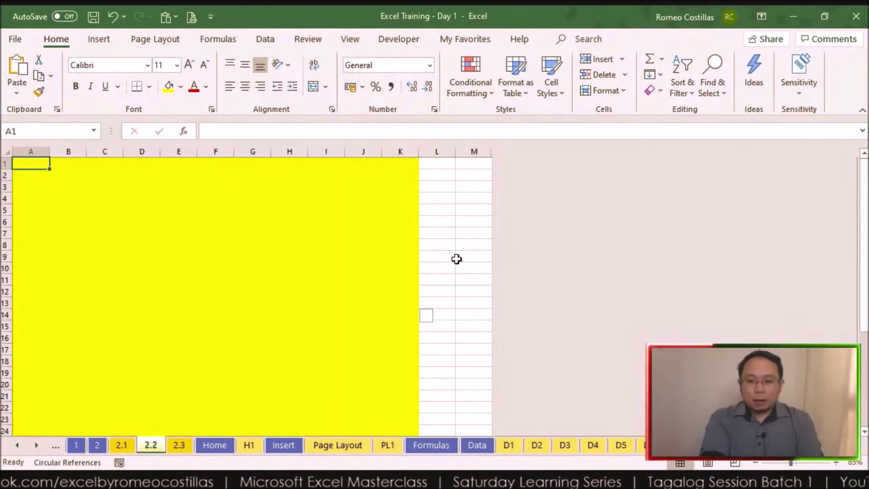
key("ctrl+Down")
key("ctrl+Right")
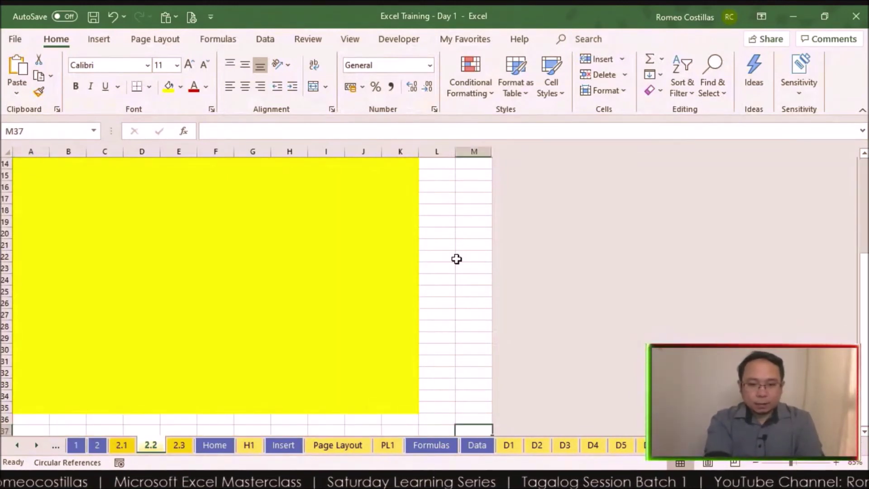
key("ctrl+Up")
key("ctrl+Home")
key("ctrl+Down")
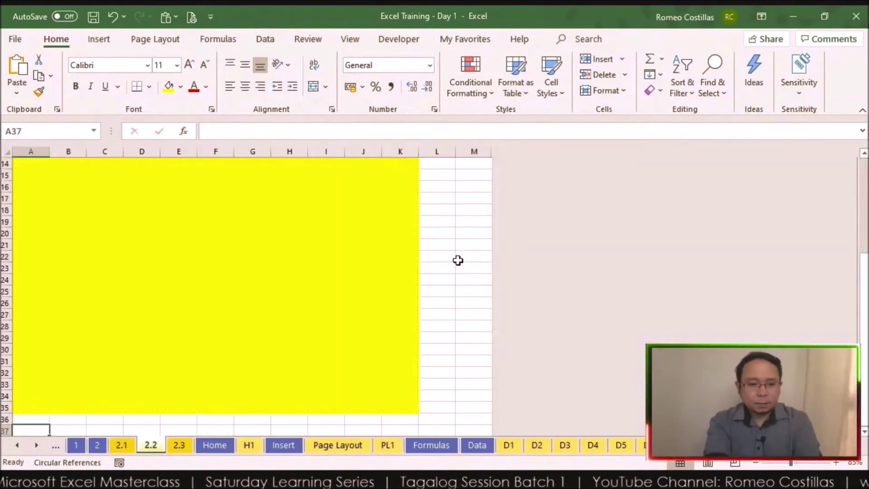
scroll(516, 278, "down", 2)
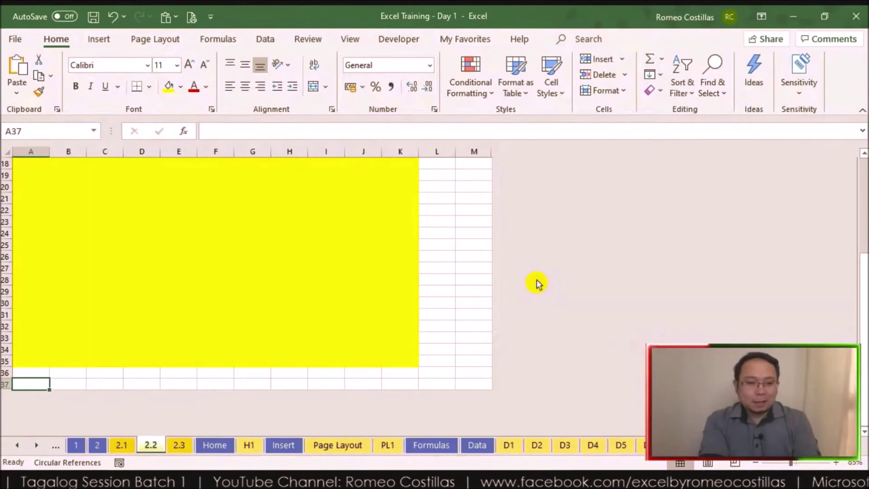
key("ctrl+Right")
key("ctrl+Up")
key("ctrl+Home")
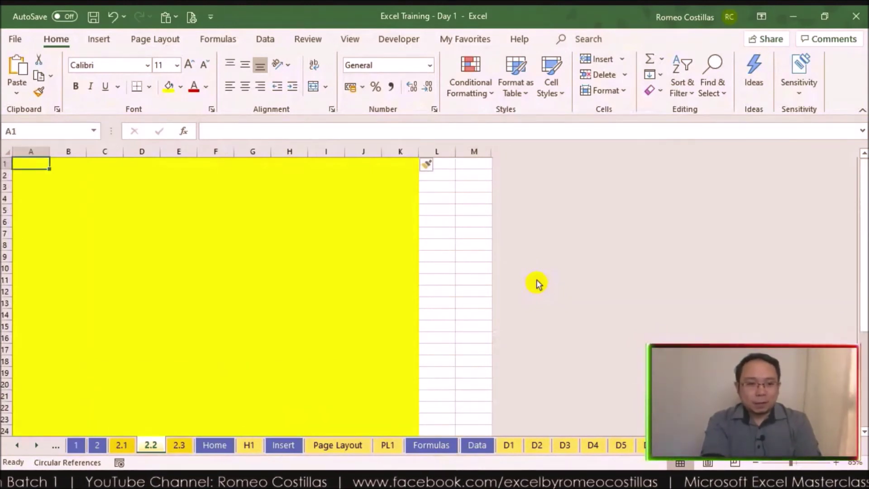
key("ctrl+Down")
key("ctrl+Right")
key("ctrl+Up")
key("ctrl+Home")
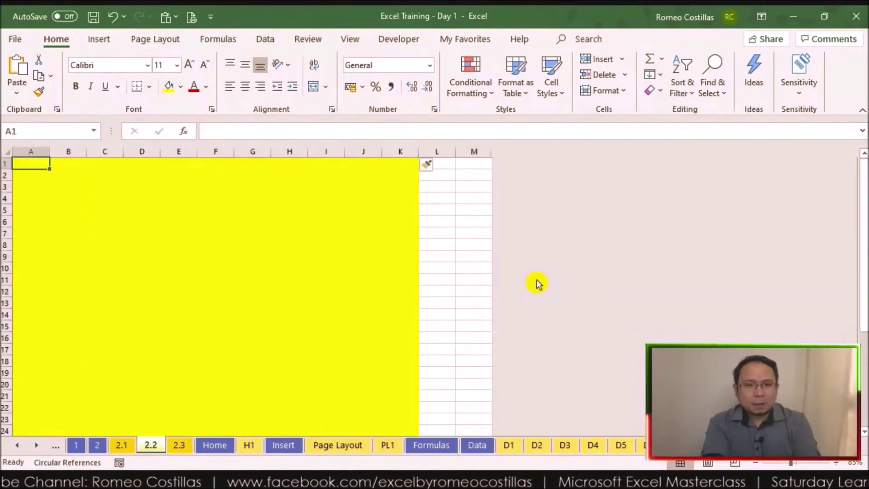
key("ctrl+Down")
key("ctrl+Right")
key("ctrl+Up")
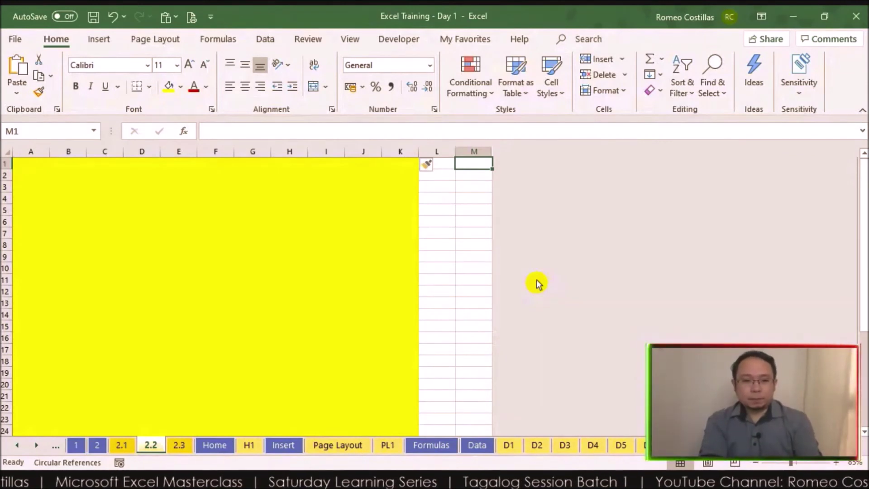
key("ctrl+Page_Up")
key("ctrl+Page_Up")
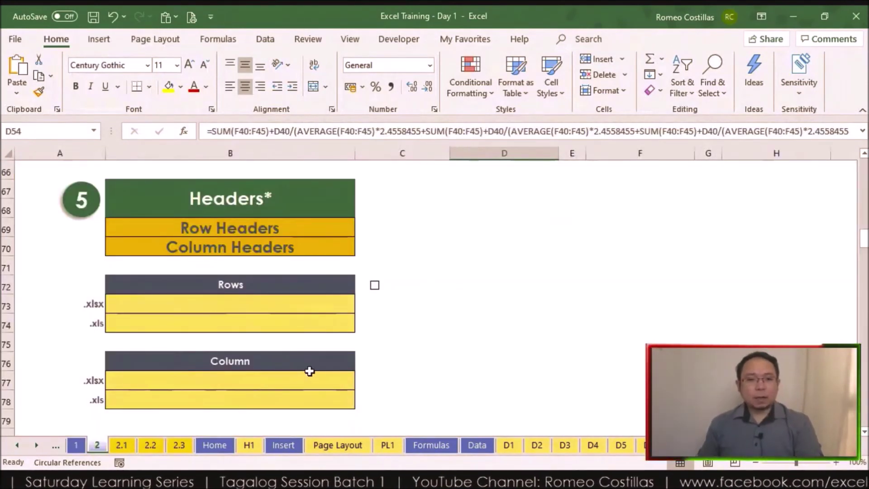
Tick the Rows table checkbox to reveal the .xlsx/.xls limits, and inspect B77's IF formula
left_click(378, 290)
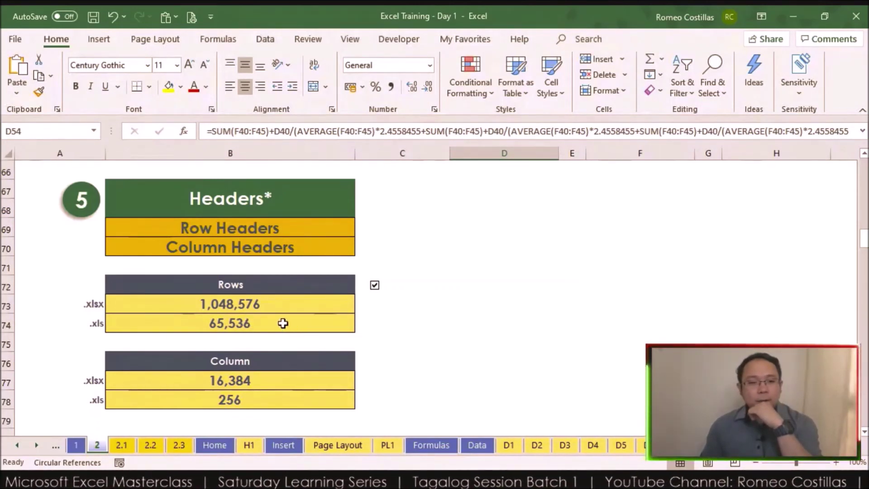
left_click(266, 388)
scroll(310, 378, "down", 2)
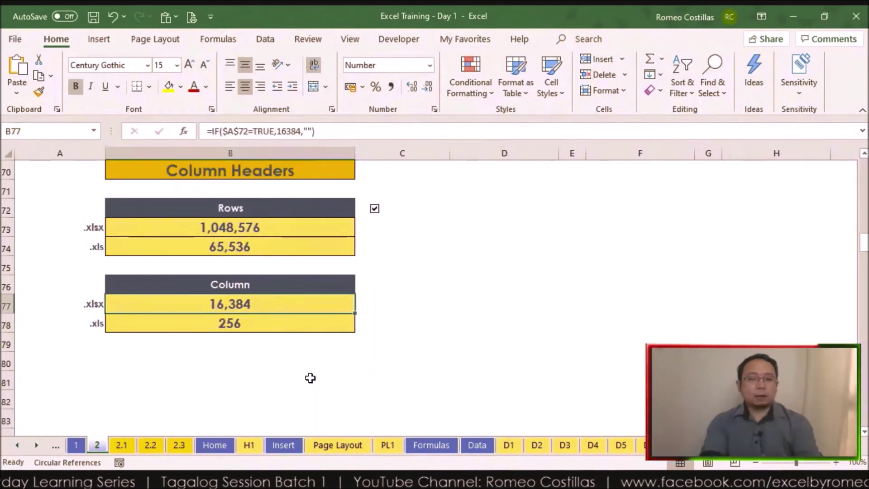